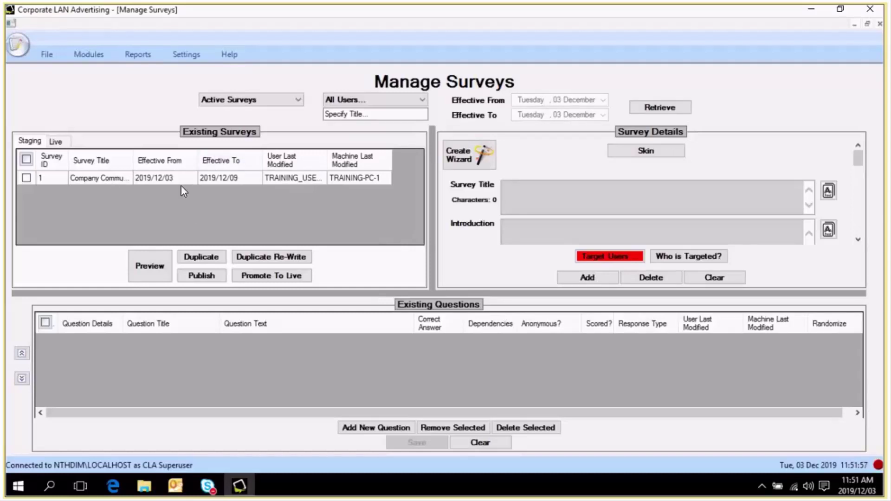
# - Select the Company Communications Evaluation survey in staging and start a new question titled "Satisfaction"
pyautogui.click(122, 177)
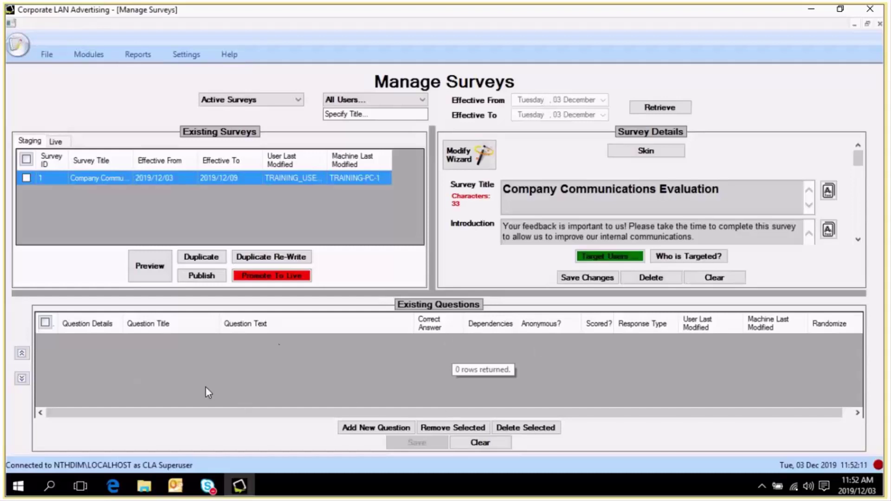
pyautogui.click(386, 428)
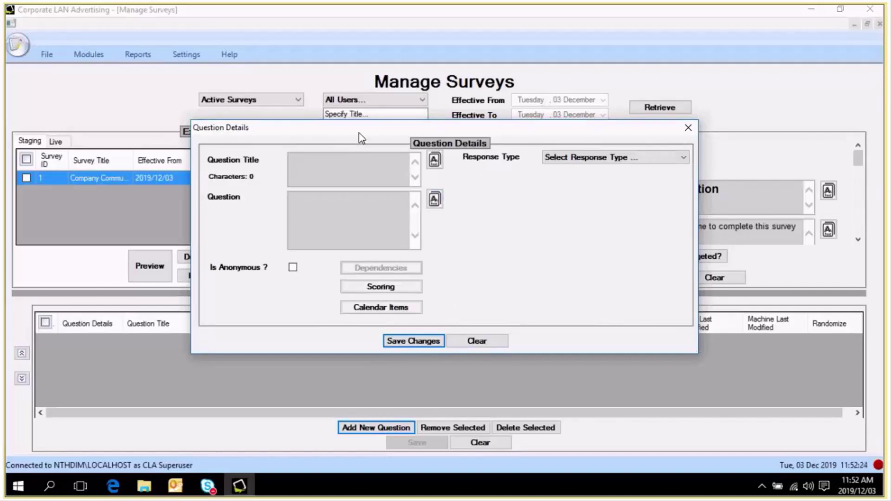
pyautogui.click(388, 176)
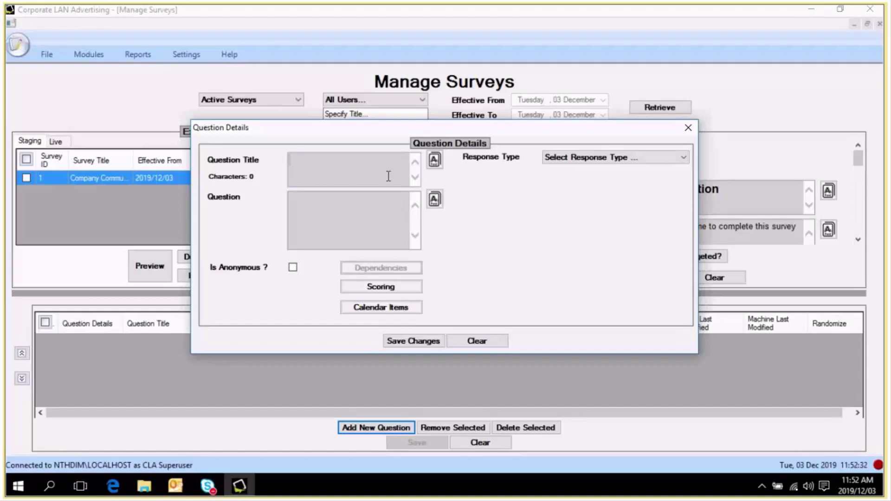
pyautogui.write('Satisfaction')
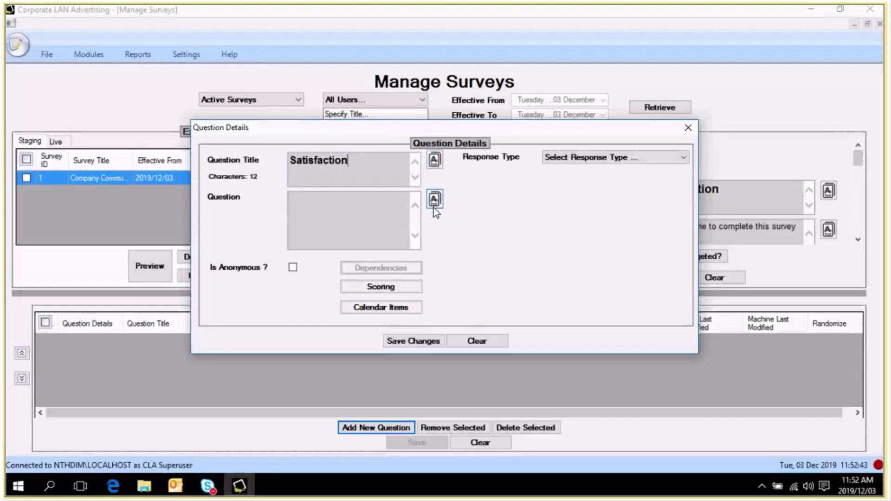
pyautogui.click(434, 160)
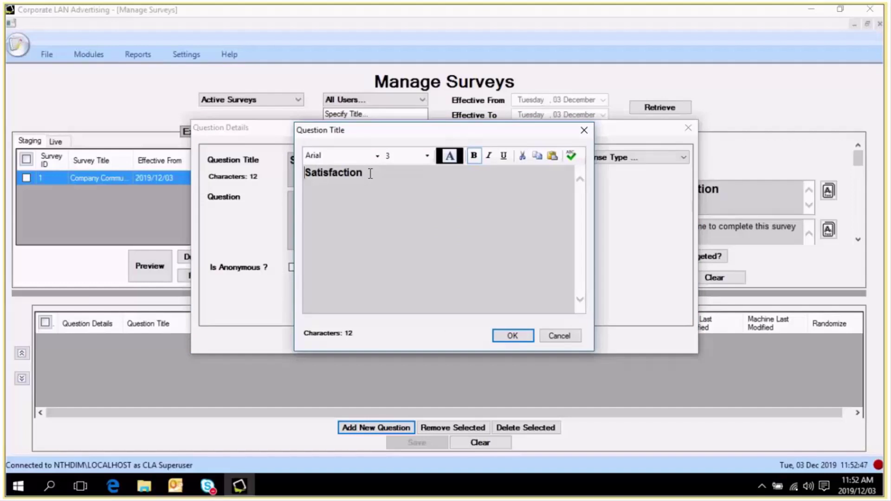
pyautogui.moveTo(370, 173); pyautogui.dragTo(339, 156)
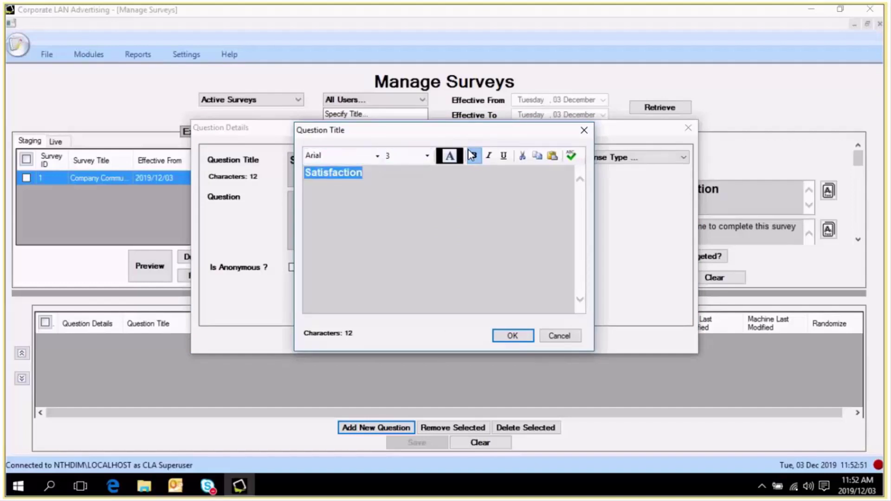
pyautogui.click(583, 130)
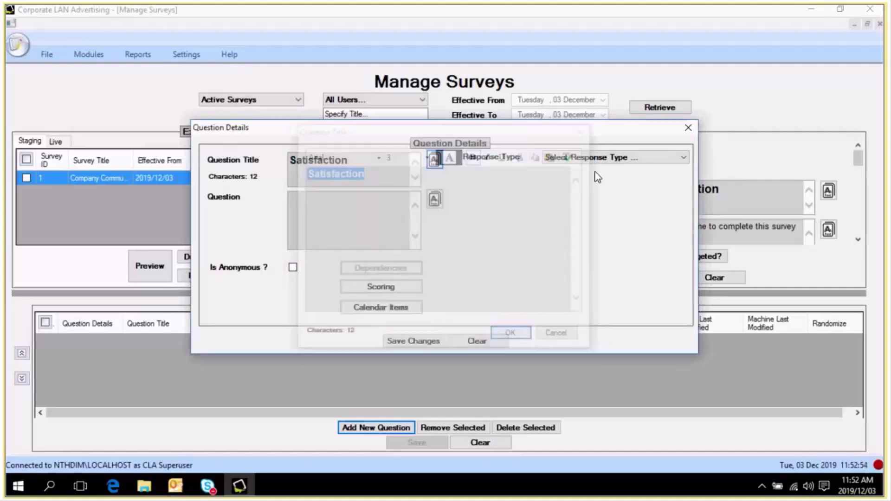
# - Enter the question text "How satisfied are you with communications in our company?" and mark the question as anonymous
pyautogui.click(379, 217)
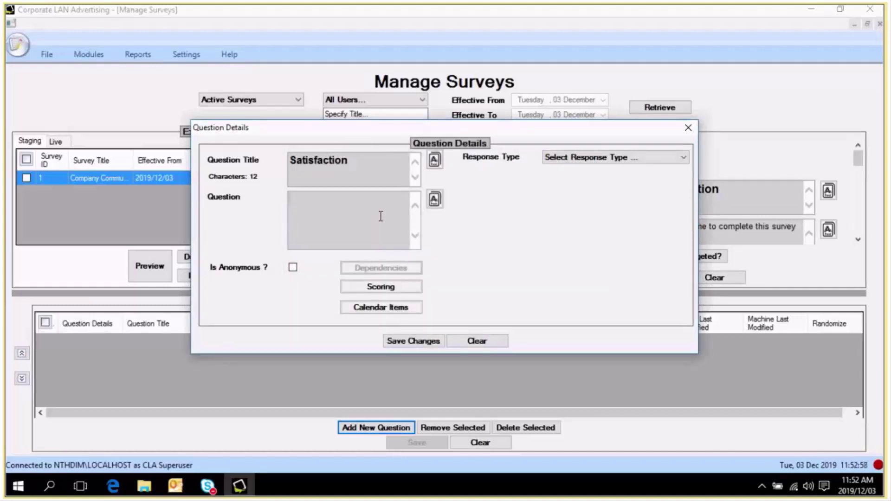
pyautogui.write('How satisfied are you with communications in our cou')
pyautogui.press('BackSpace')
pyautogui.write('mpa')
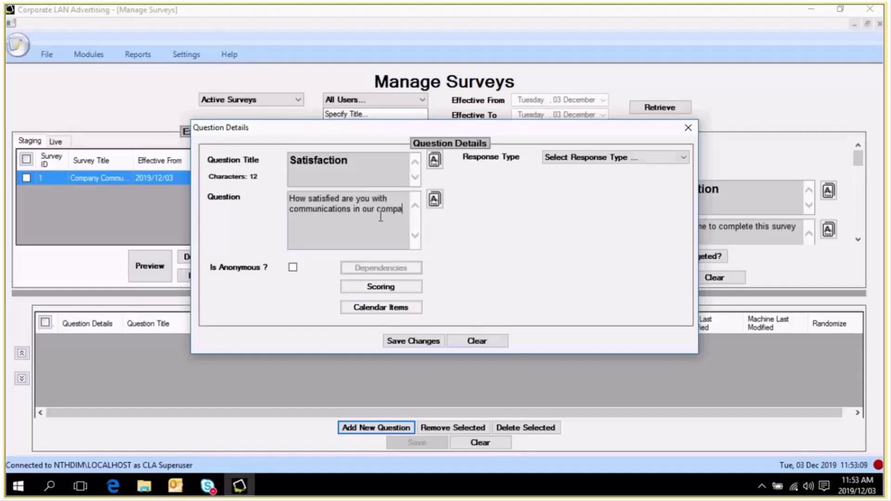
pyautogui.write('ny?')
pyautogui.click(292, 267)
pyautogui.click(294, 267)
# - Set the Satisfaction question's response type to SINGLE_SELECT with 4 options
pyautogui.click(604, 162)
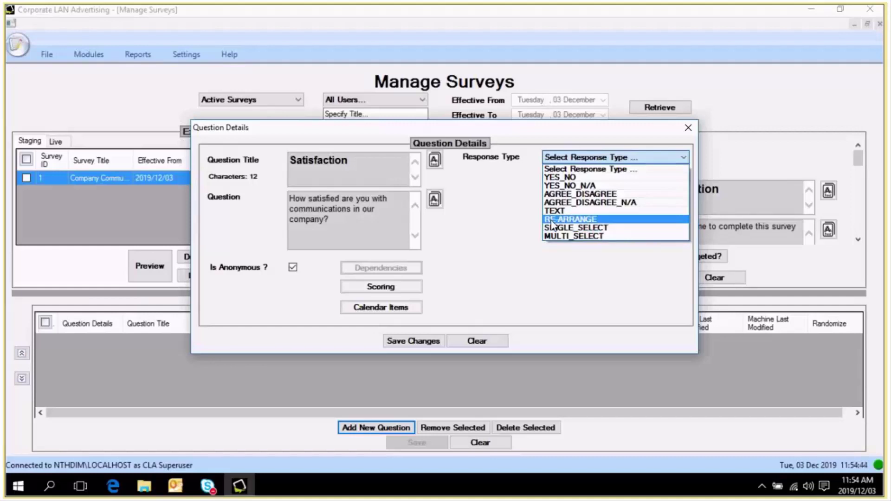
pyautogui.click(638, 227)
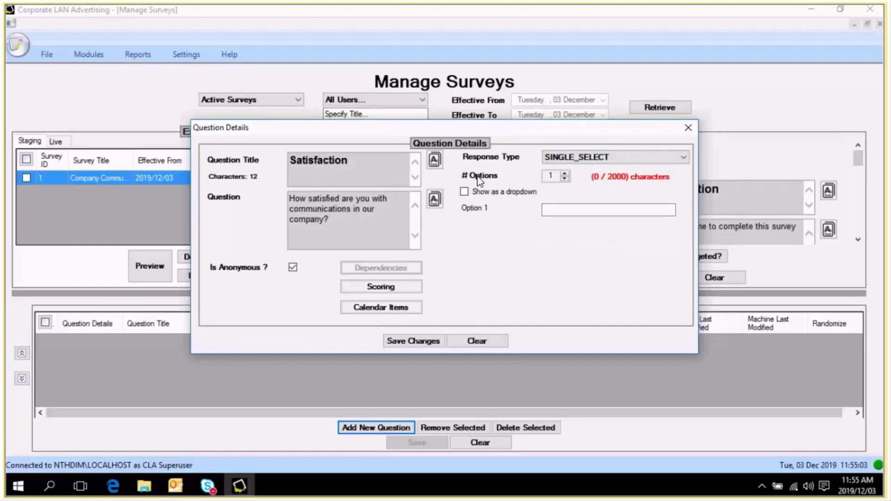
pyautogui.click(565, 174)
pyautogui.click(565, 173)
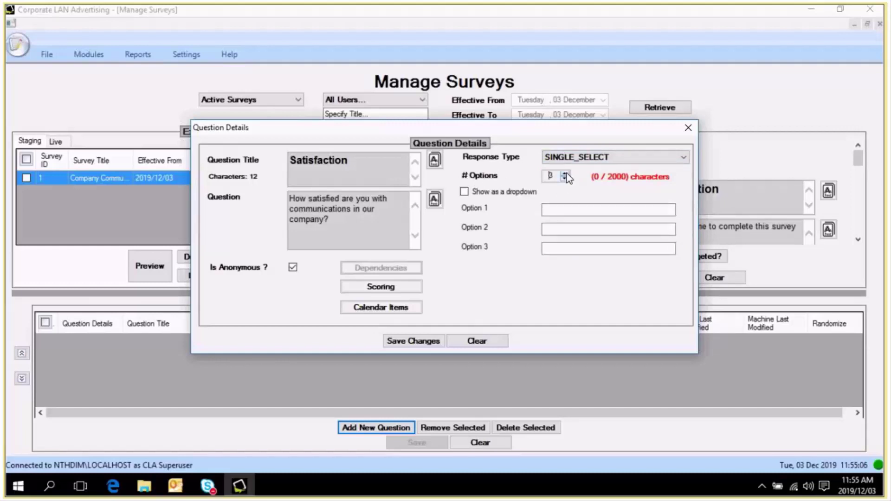
pyautogui.click(565, 173)
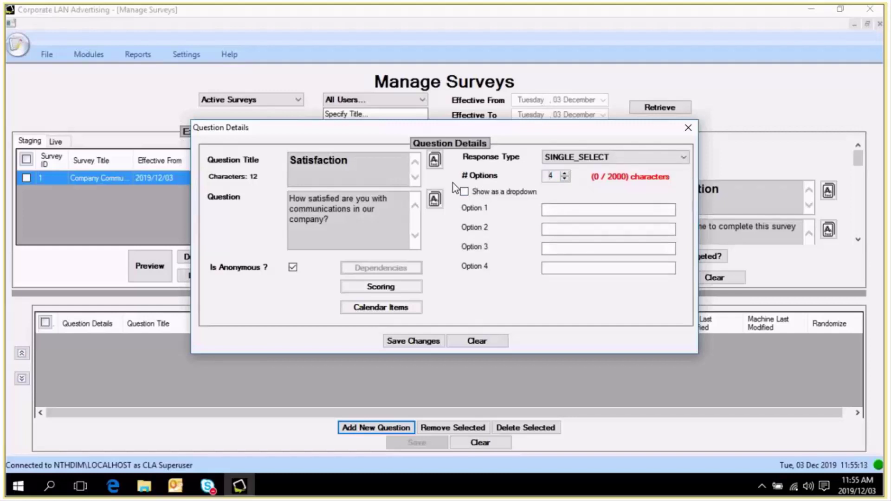
# - Fill in the four answer options as "Very satisfied", "Satisfied", "Dissatisfied" and "Very Dissatisfied"
pyautogui.click(562, 209)
pyautogui.write('Very satisfied')
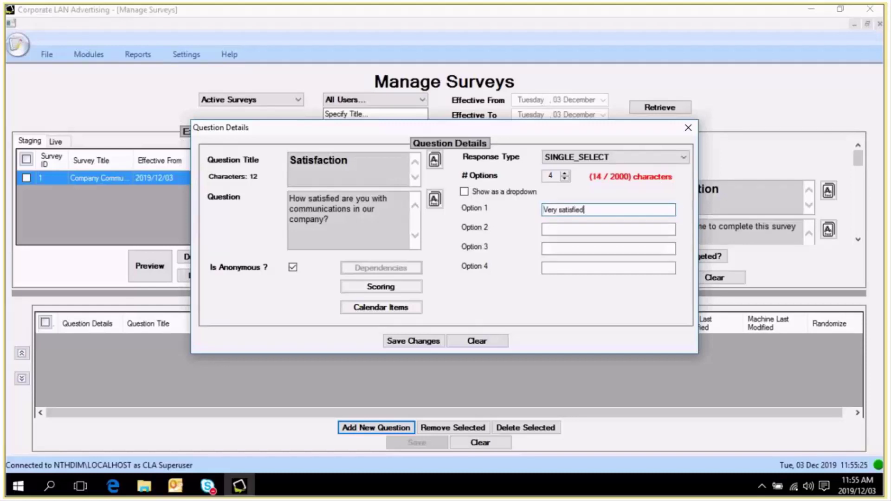
pyautogui.click(608, 229)
pyautogui.write('Satisfied')
pyautogui.click(607, 249)
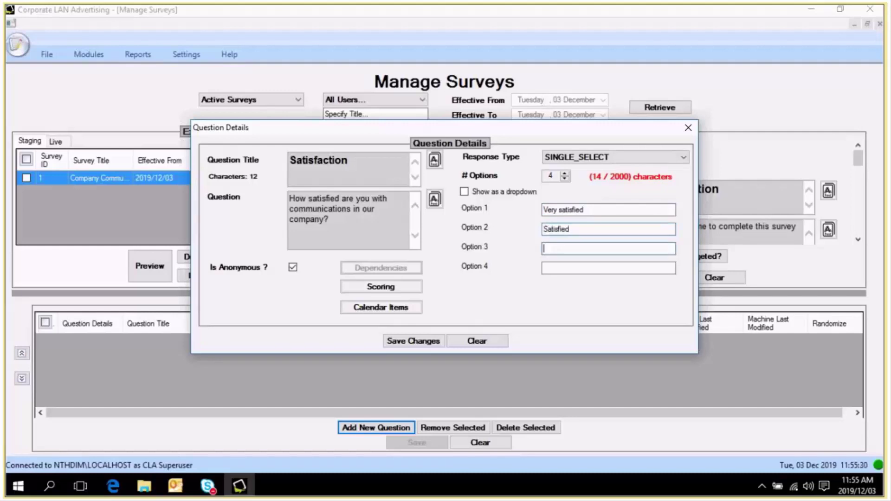
pyautogui.write('Dissatisfied')
pyautogui.click(608, 268)
pyautogui.write('Very')
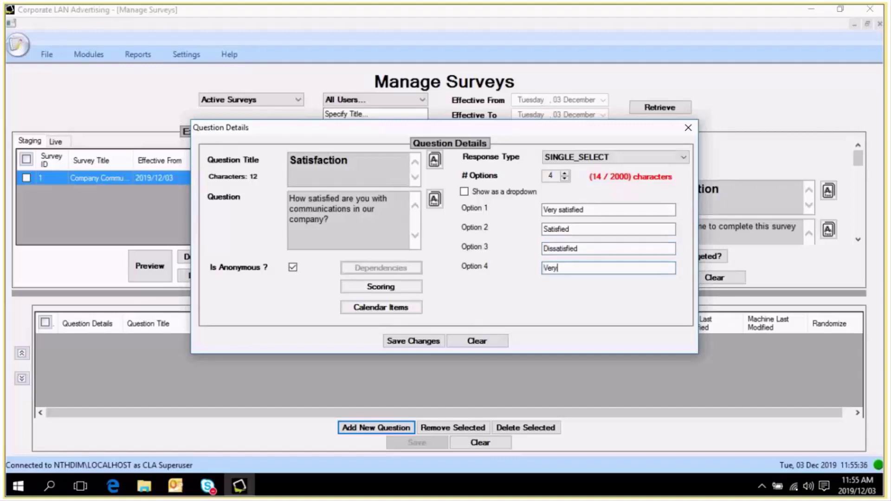
pyautogui.write(' Dissatisfied')
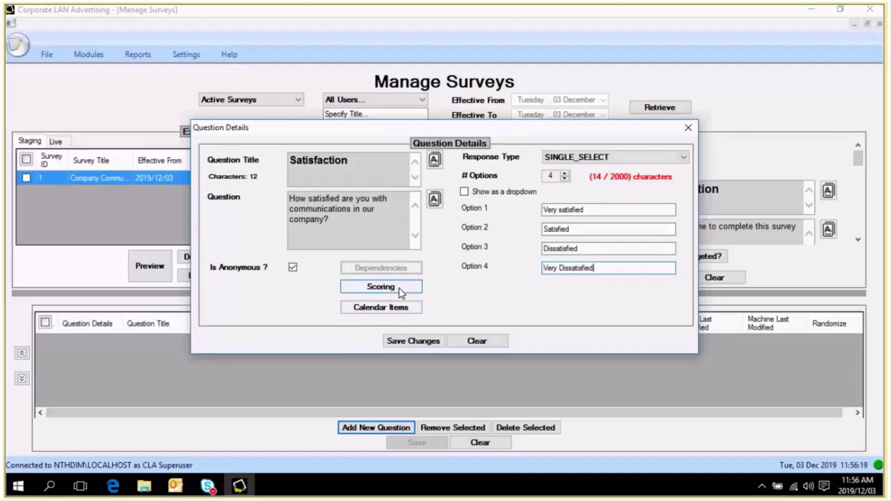
# - Save the Satisfaction question to the survey and dismiss the confirmation
pyautogui.click(416, 342)
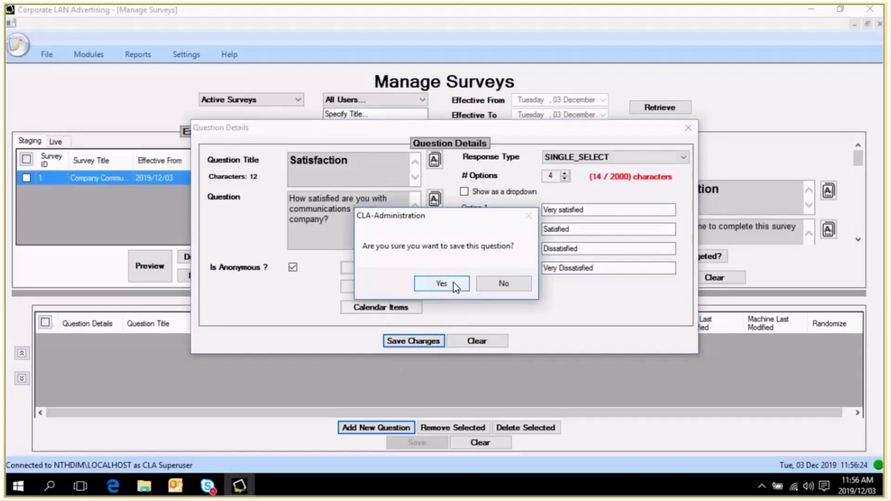
pyautogui.click(455, 286)
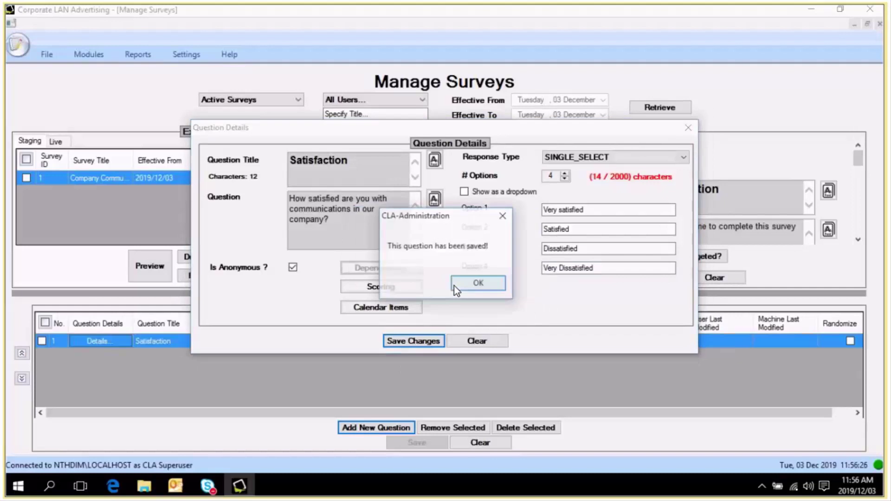
pyautogui.click(478, 284)
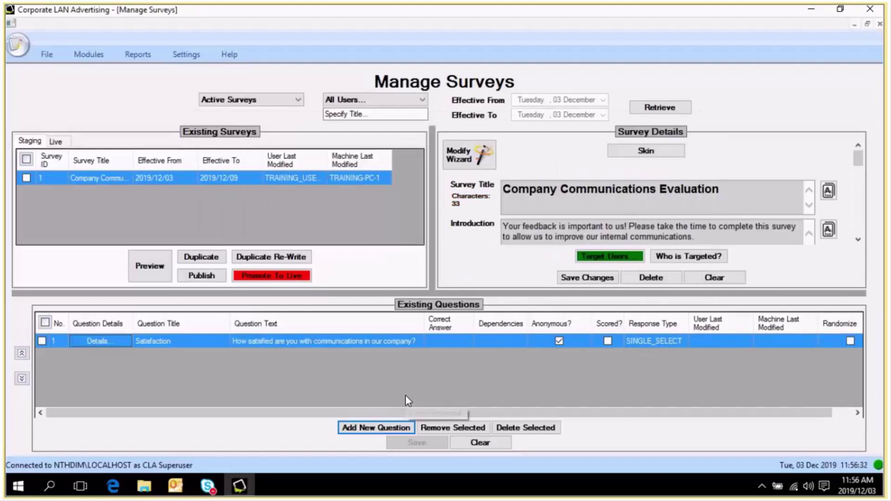
# - Add another question titled "Impression" with the text "Which of the following best describes your impression of communications within our company?"
pyautogui.click(388, 427)
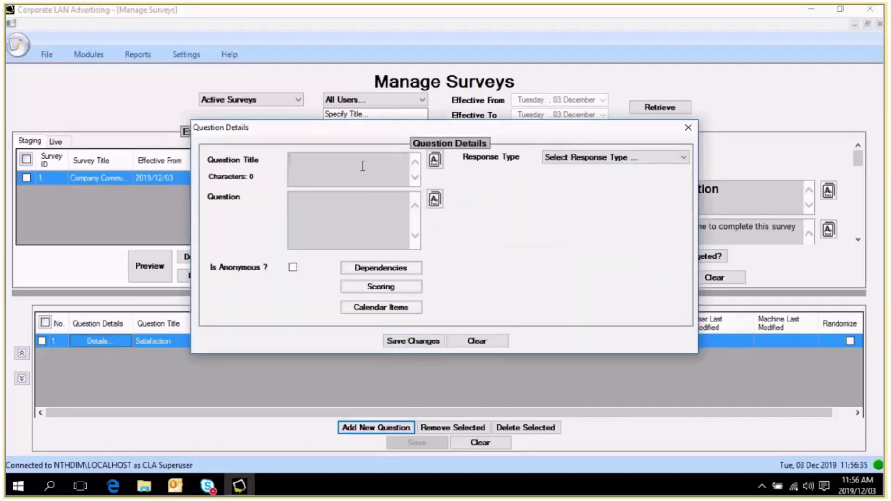
pyautogui.write('Impression')
pyautogui.press('Tab')
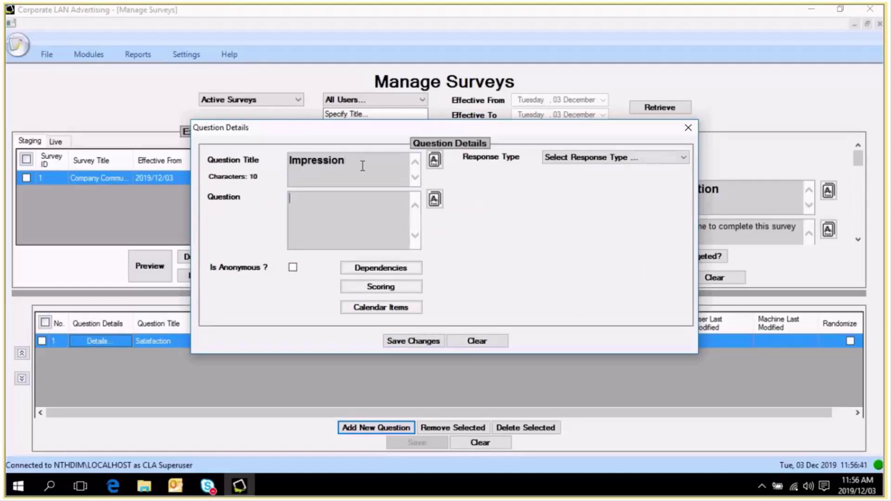
pyautogui.write('Which of the following')
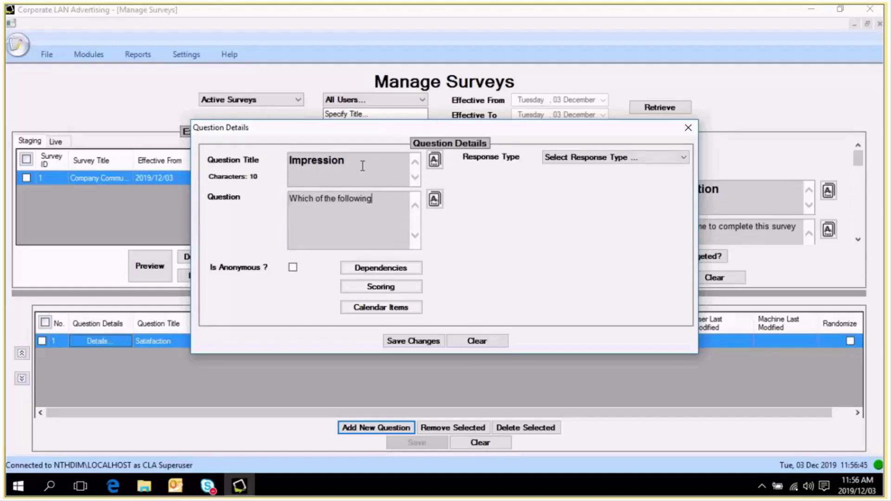
pyautogui.write(' best describes y')
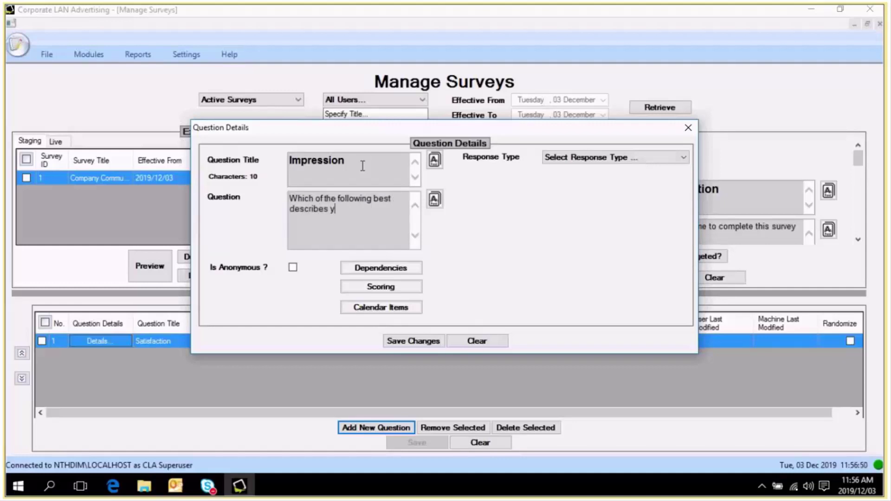
pyautogui.write('our impression of communications within ')
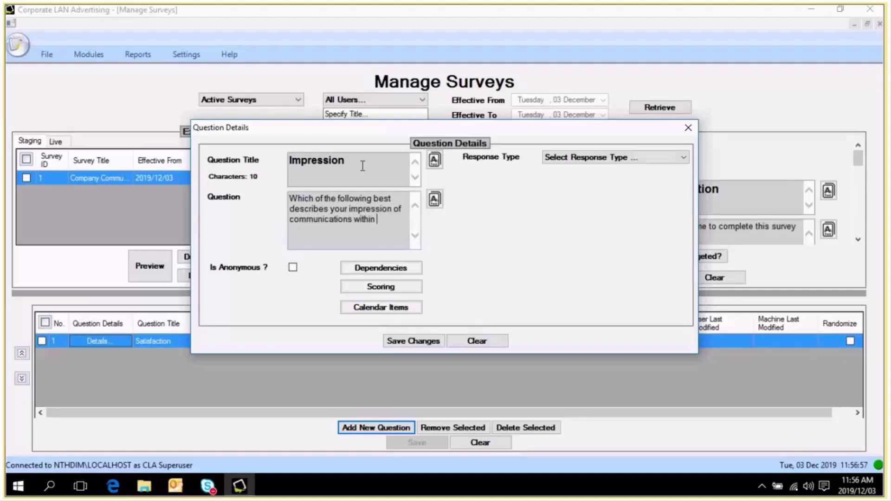
pyautogui.write('our company?')
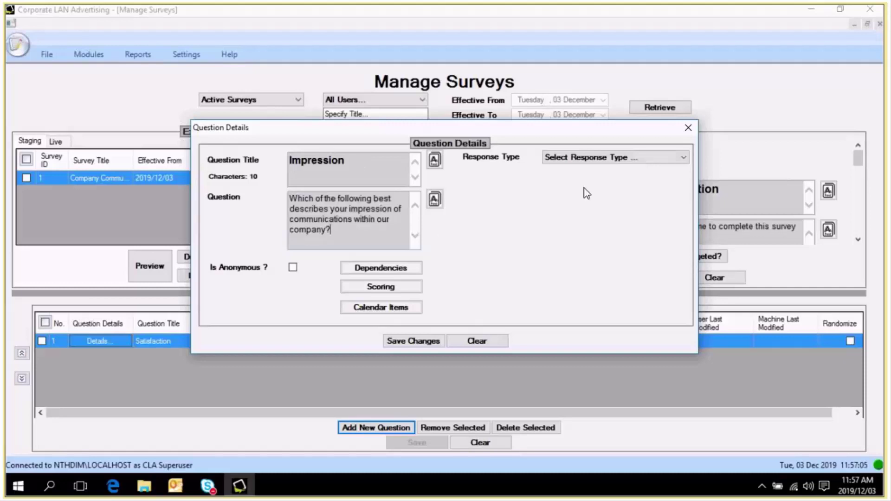
# - Set the Impression question's response type to SINGLE_SELECT with 4 options, shown as a dropdown
pyautogui.click(645, 155)
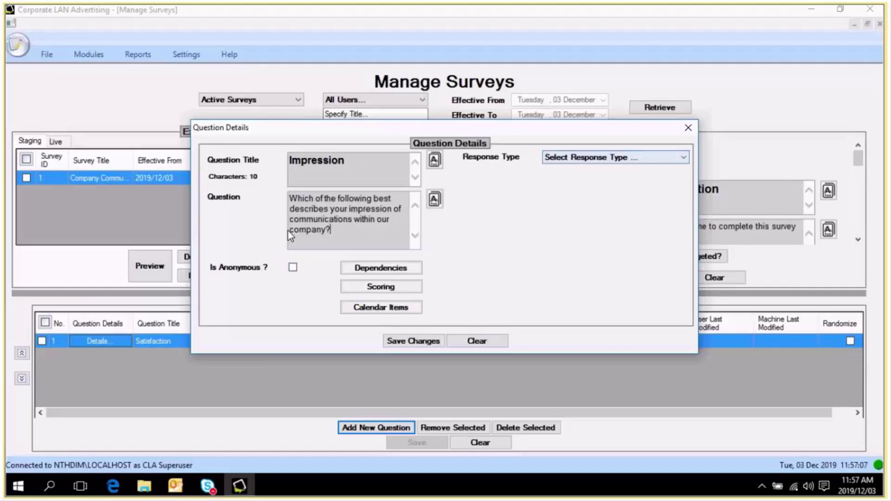
pyautogui.click(296, 236)
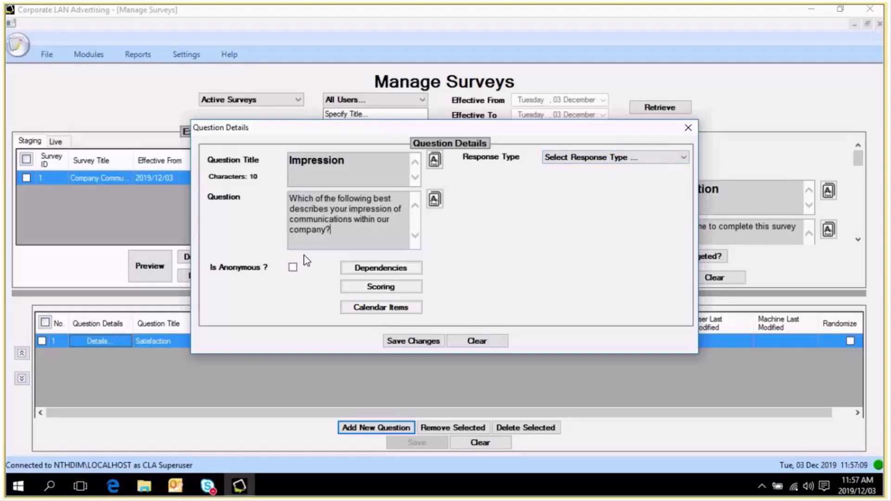
pyautogui.click(635, 154)
pyautogui.click(628, 227)
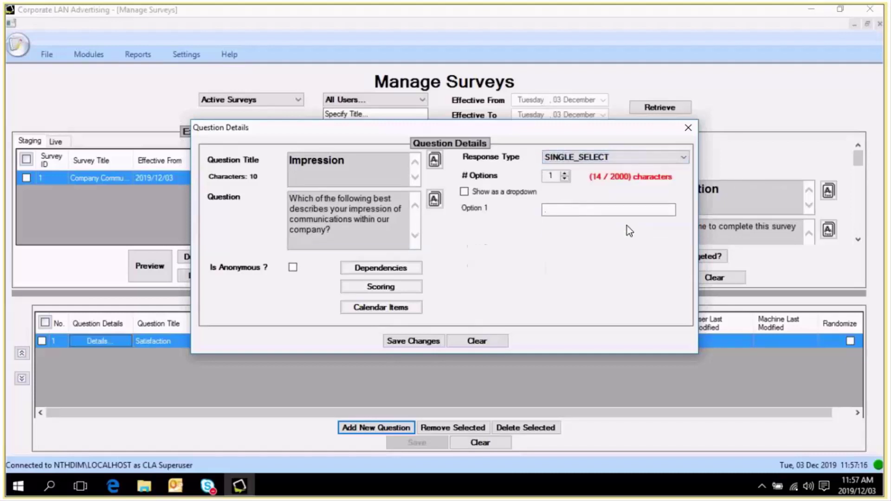
pyautogui.click(565, 173)
pyautogui.click(565, 173)
pyautogui.click(565, 174)
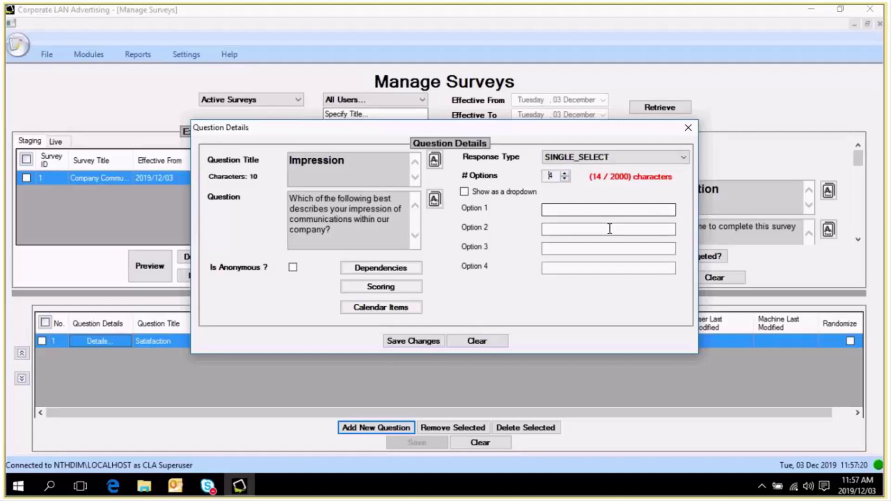
pyautogui.click(464, 191)
# - Enter "Keeps us fully informed" as option 1 and "Keeps us fairly informed" as option 2
pyautogui.click(567, 207)
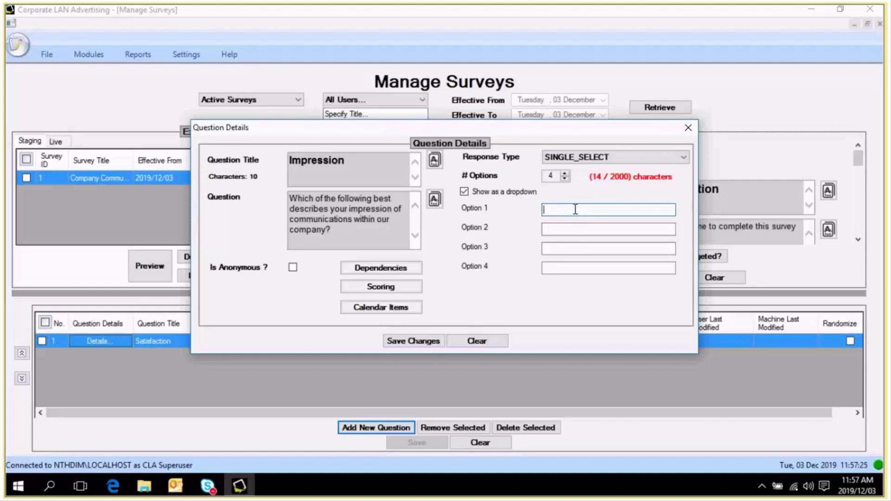
pyautogui.write('Keep')
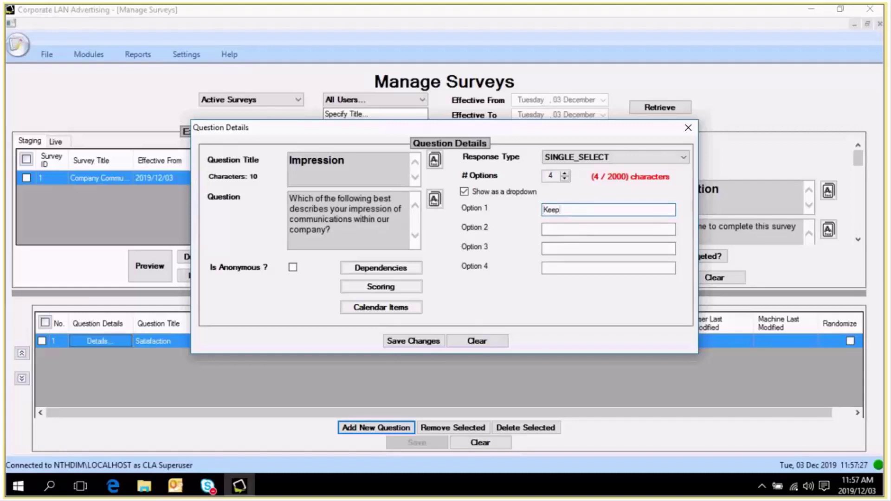
pyautogui.write('s us fu')
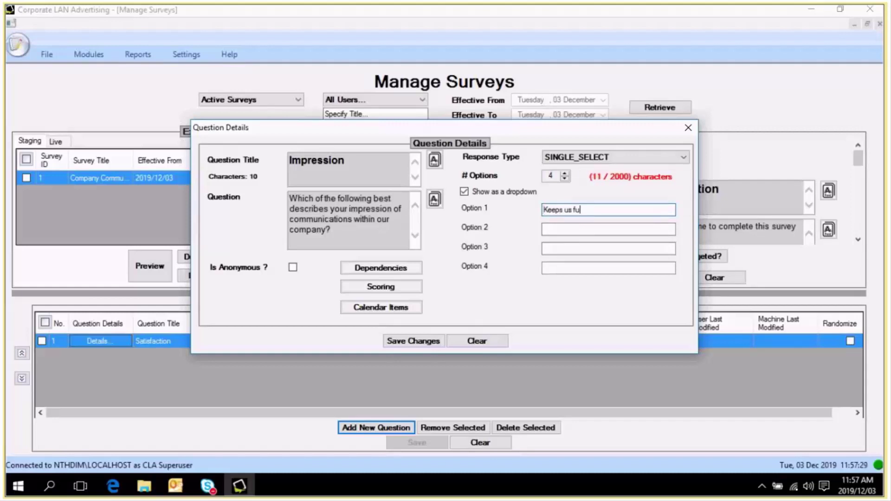
pyautogui.write('lly informed')
pyautogui.press('Tab')
pyautogui.write('Keeps us fai')
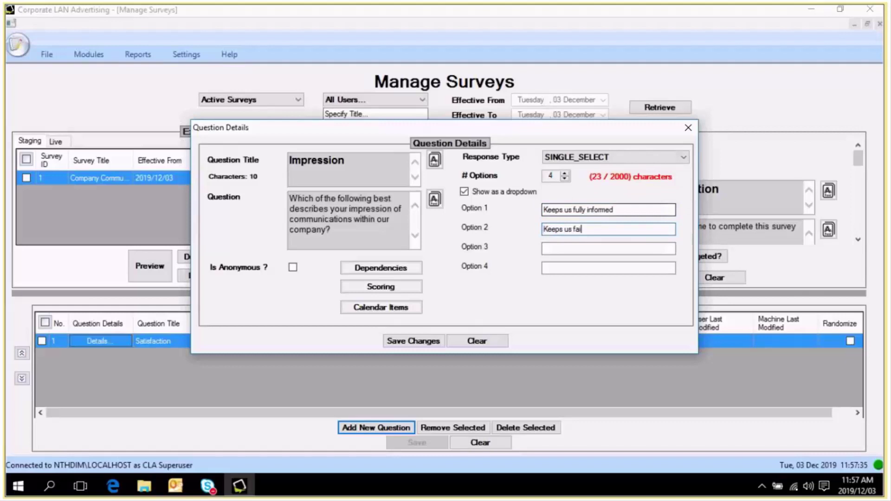
pyautogui.write('rly informed')
# - Enter "Gives us limited information" as option 3 and "Does not keep us informed at all" as option 4
pyautogui.press('Tab')
pyautogui.write('Gies us')
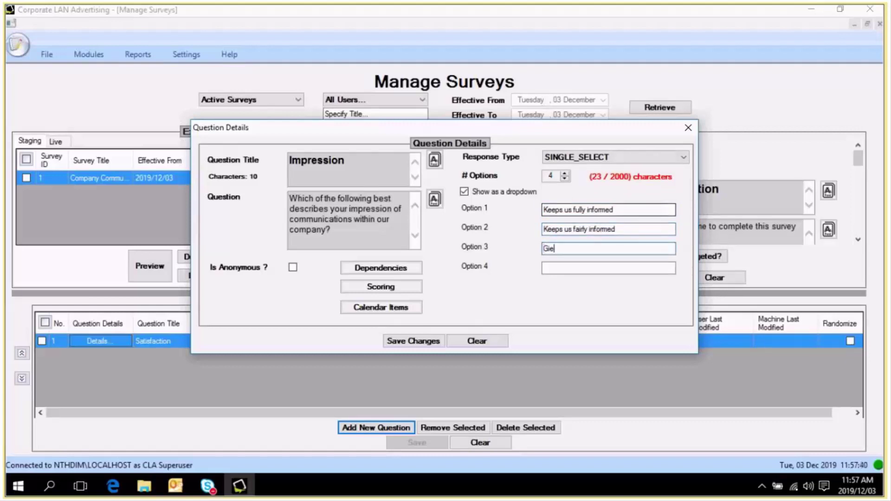
pyautogui.press('BackSpace')
pyautogui.press('BackSpace')
pyautogui.press('BackSpace')
pyautogui.press('BackSpace')
pyautogui.press('BackSpace')
pyautogui.press('BackSpace')
pyautogui.write('ves us limited information')
pyautogui.press('Tab')
pyautogui.write('Does not keep us ')
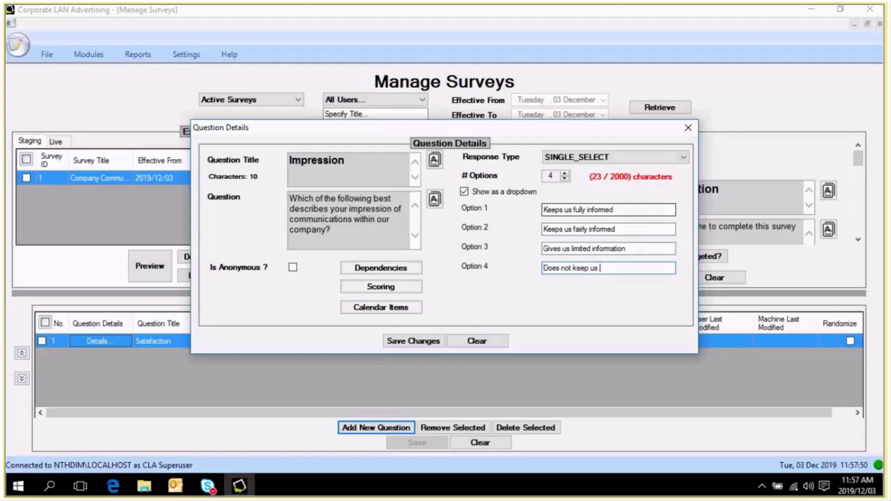
pyautogui.write('informed at all')
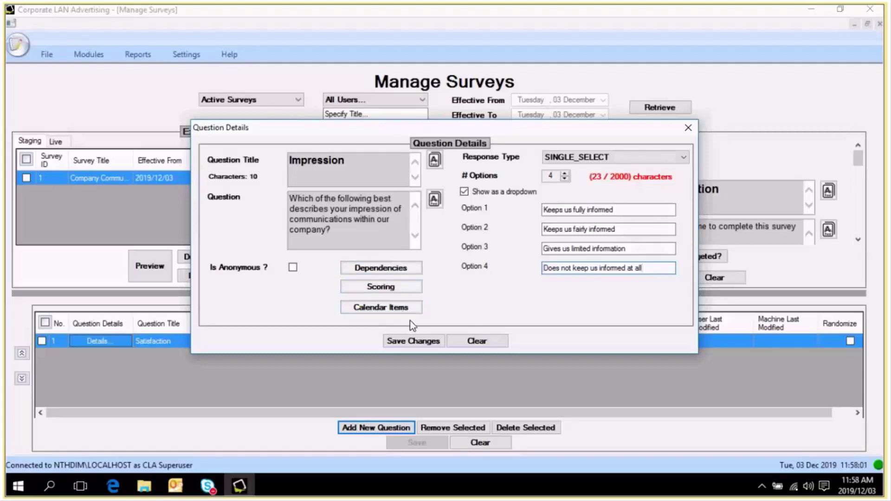
# - Save the Impression question to the survey and dismiss the confirmation
pyautogui.click(428, 341)
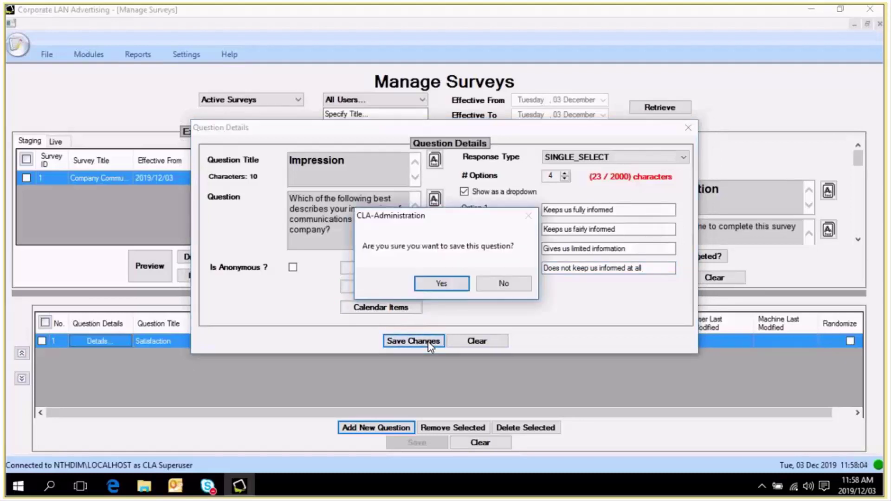
pyautogui.click(453, 279)
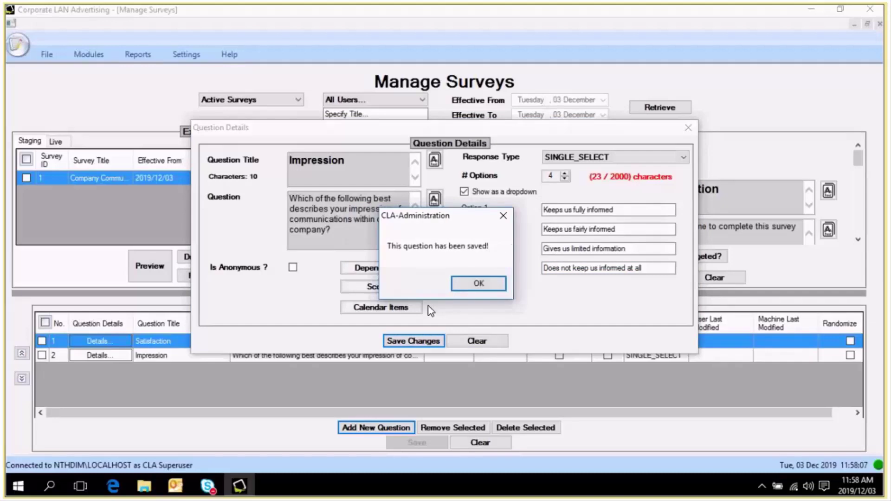
pyautogui.click(478, 283)
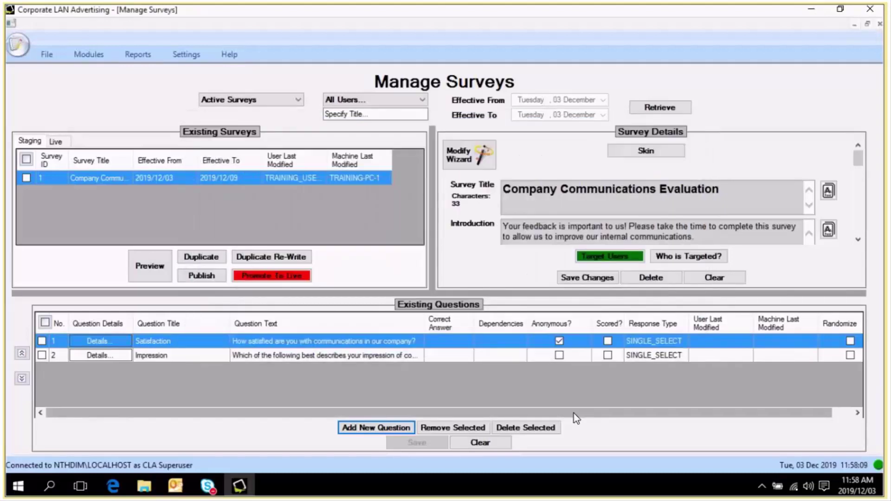